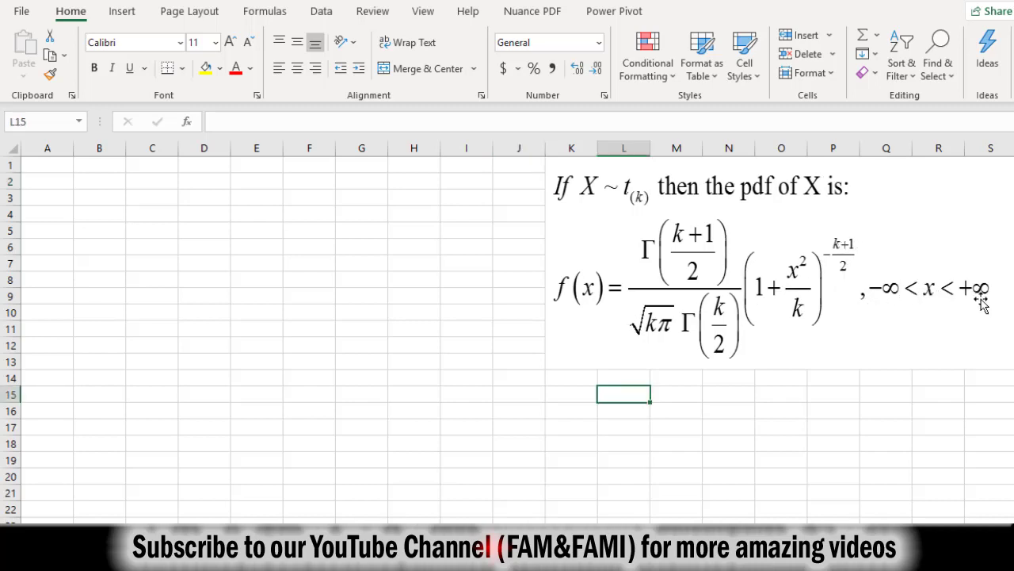
# - Label cell A1 as df= and enter 1 as the degrees of freedom in B1
pyautogui.click(519, 230)
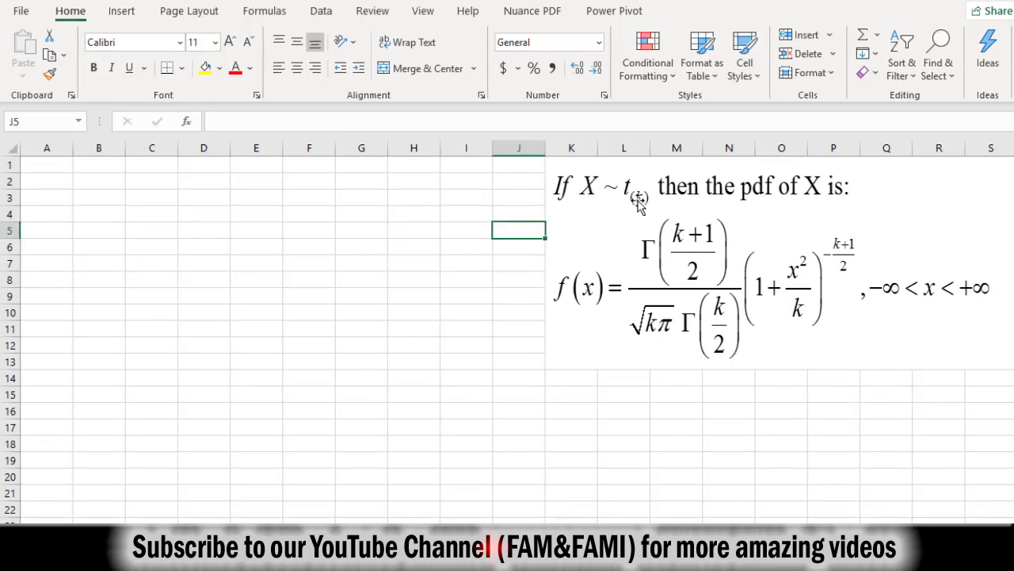
pyautogui.click(474, 213)
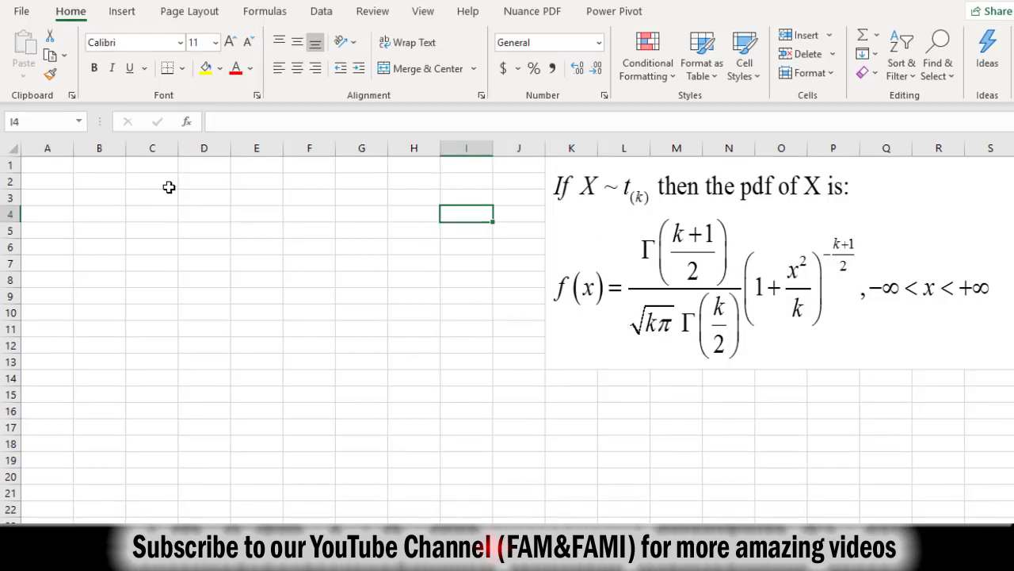
pyautogui.click(55, 166)
pyautogui.write('df=')
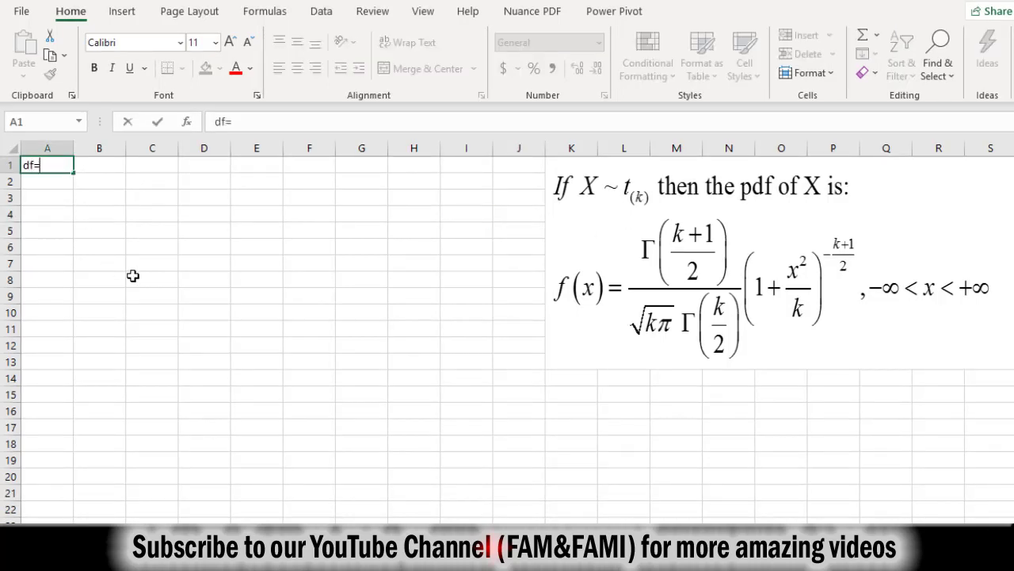
pyautogui.press('Tab')
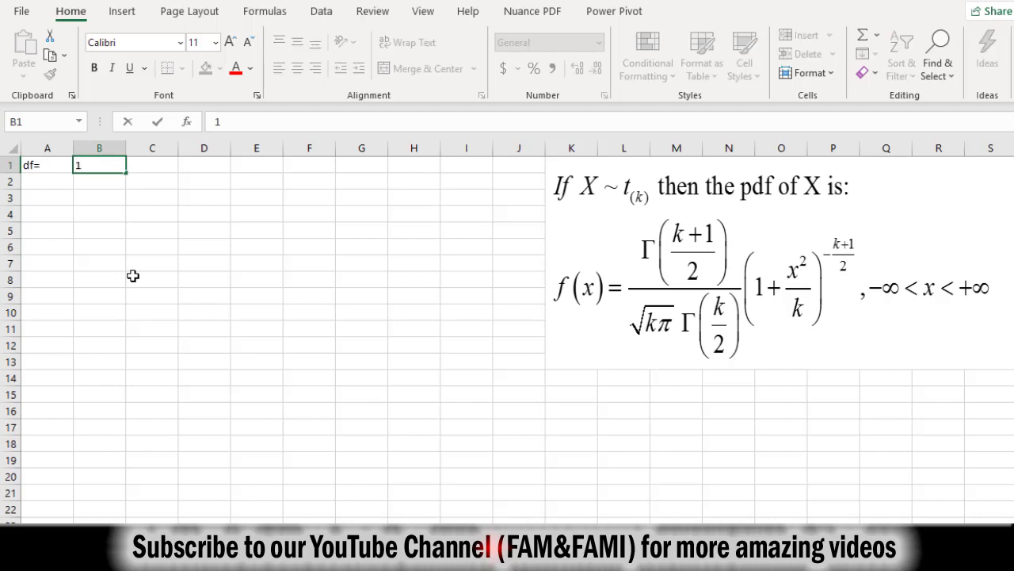
pyautogui.press('Return')
# - Add the heading x in A4 and enter the starting values -4 and -3.5 in A5 and A6
pyautogui.click(42, 221)
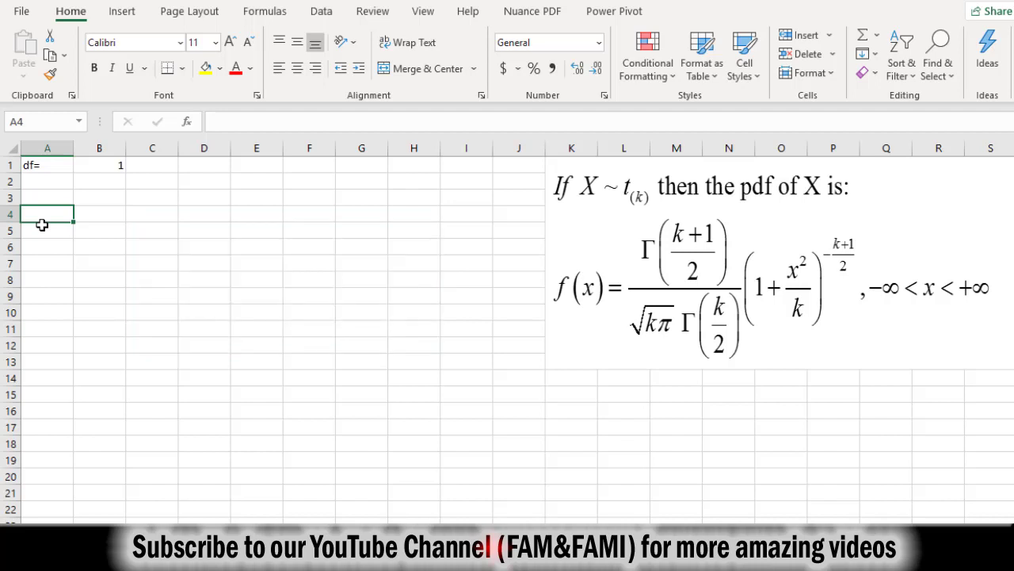
pyautogui.write('x')
pyautogui.press('Return')
pyautogui.write('-4')
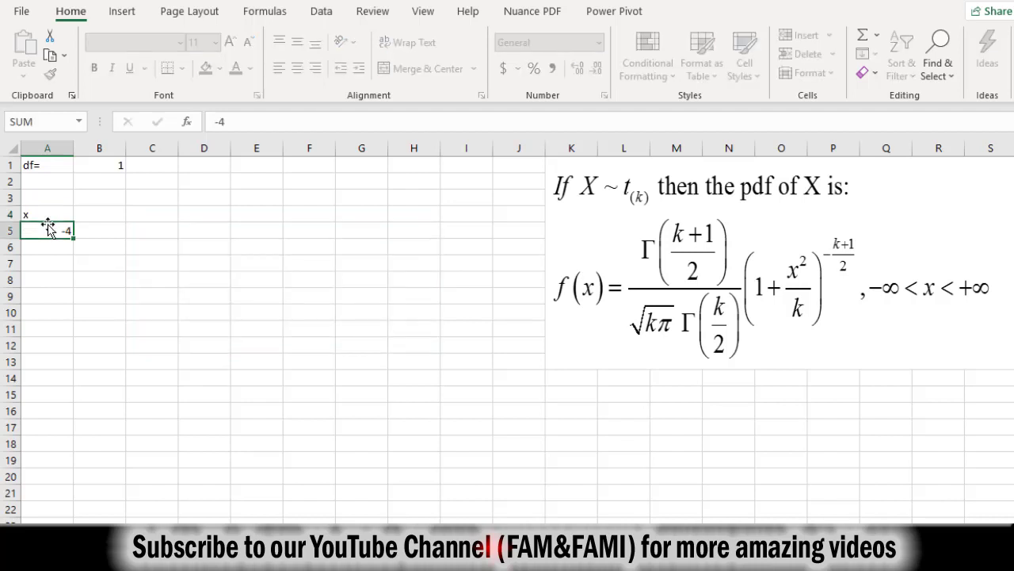
pyautogui.press('Return')
pyautogui.write('-3.5')
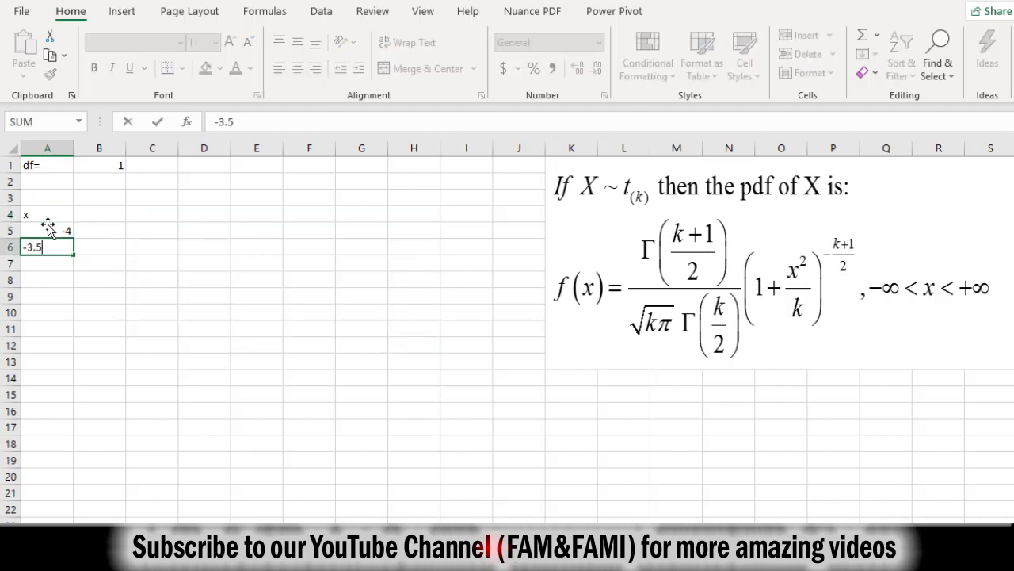
pyautogui.press('Return')
# - Extend the x series from A5:A6 down to A21, reaching 4 in steps of 0.5
pyautogui.press('Up')
pyautogui.moveTo(47, 228); pyautogui.dragTo(48, 244)
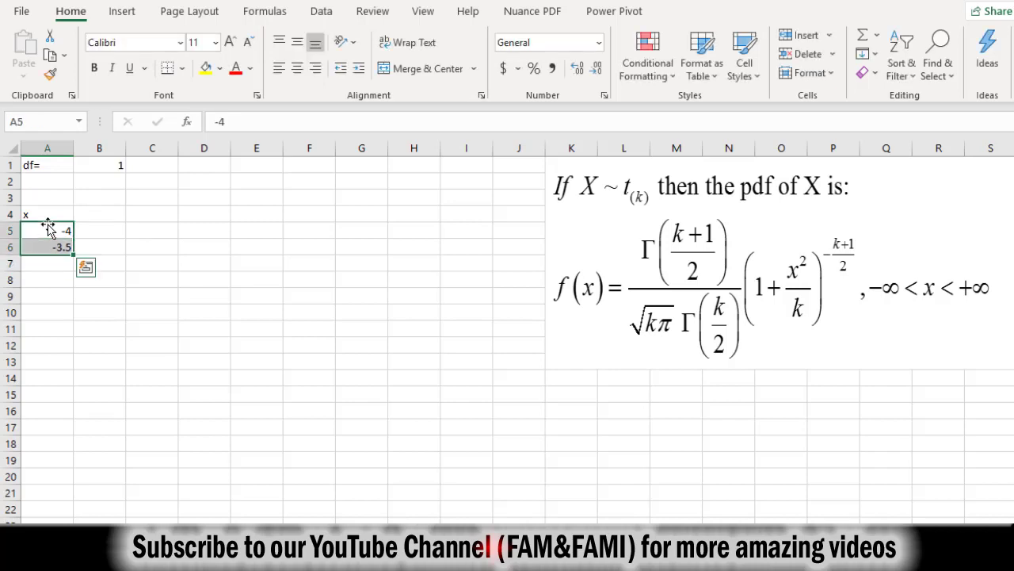
pyautogui.moveTo(74, 301); pyautogui.dragTo(74, 501)
# - Add the heading f(x) in B4, beside the x heading
pyautogui.click(88, 214)
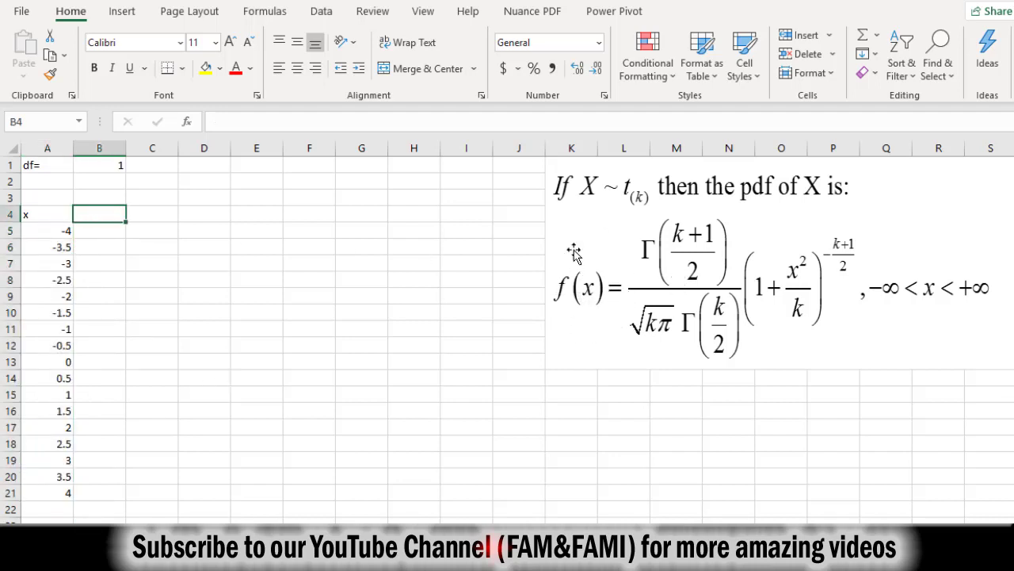
pyautogui.write('f(x')
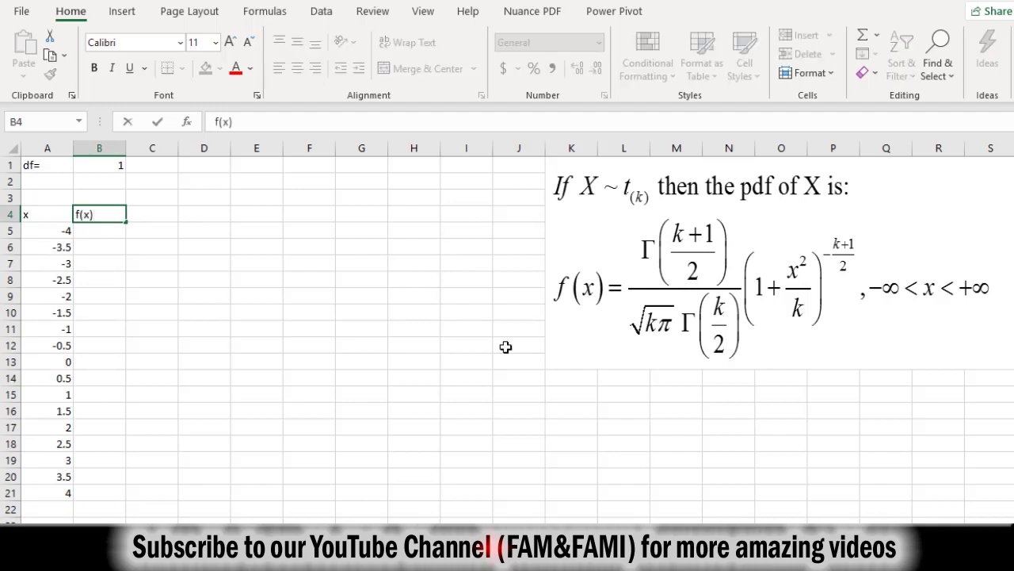
pyautogui.press('Return')
# - Begin the density formula in B5 as =GAMMA($B$1+1)/2, with an absolute reference to the degrees of freedom
pyautogui.write('=GAMMA(')
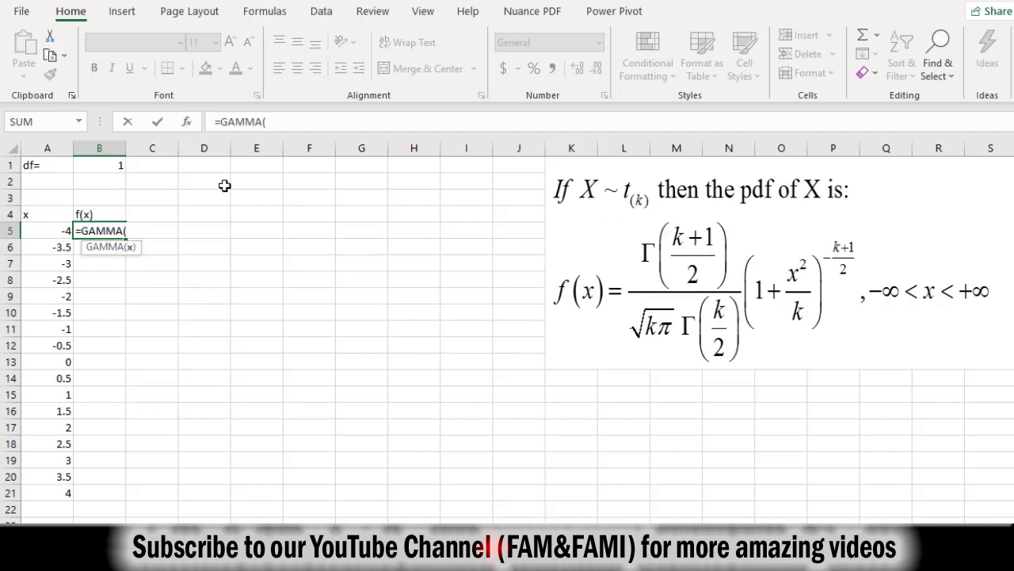
pyautogui.click(101, 167)
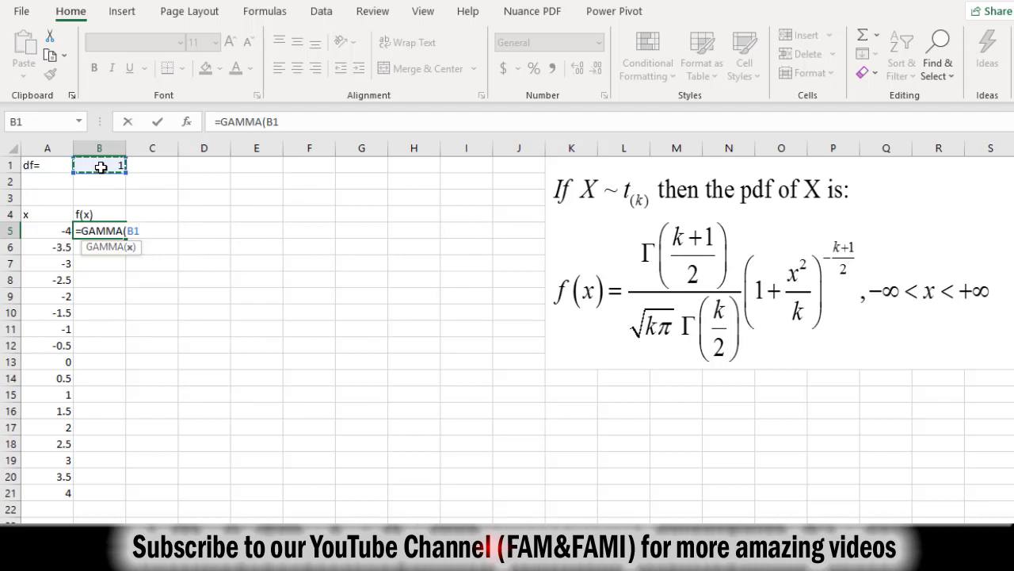
pyautogui.press('F4')
pyautogui.write('+')
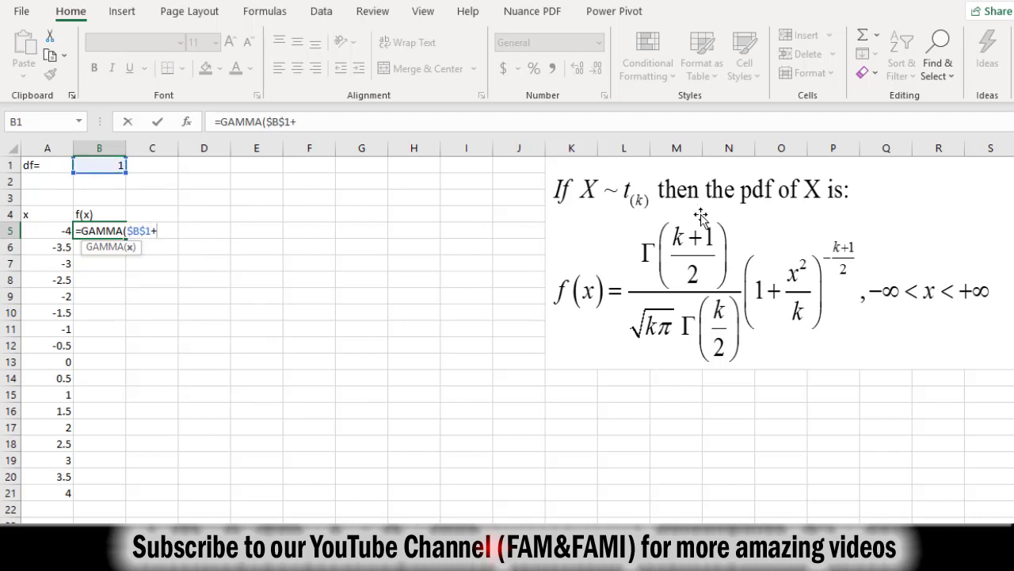
pyautogui.write('1)/2')
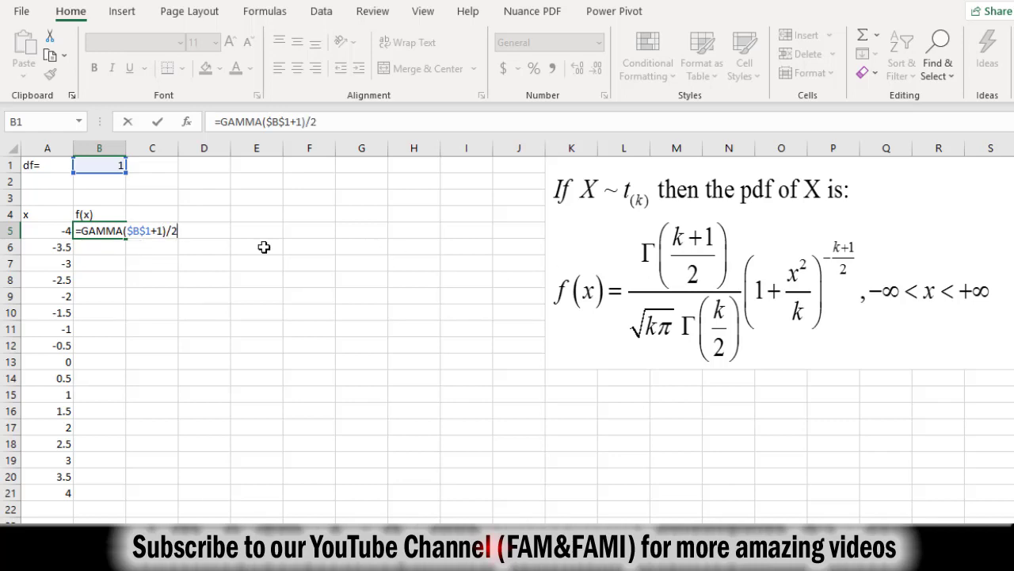
# - Correct the parentheses in B5 so the formula reads =GAMMA(($B$1+1)/2), and enter it
pyautogui.moveTo(125, 230); pyautogui.dragTo(184, 231)
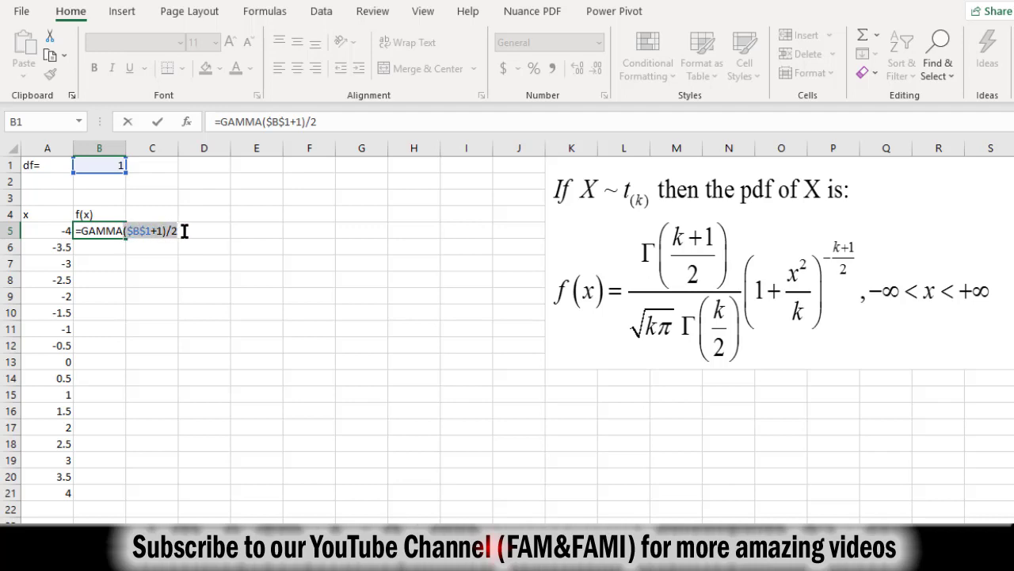
pyautogui.press('Left')
pyautogui.write('(')
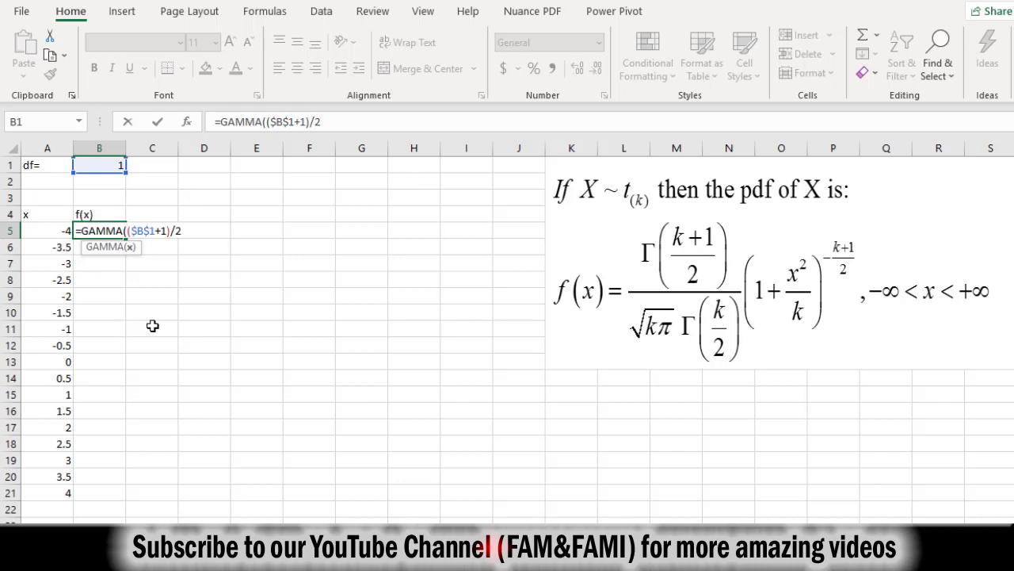
pyautogui.click(181, 231)
pyautogui.write(')')
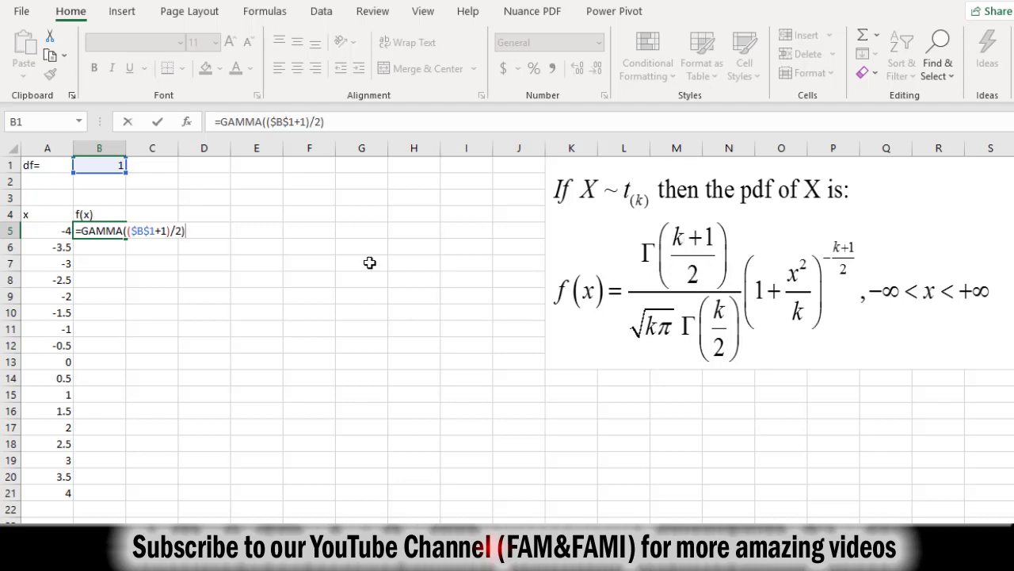
pyautogui.press('Return')
pyautogui.press('Up')
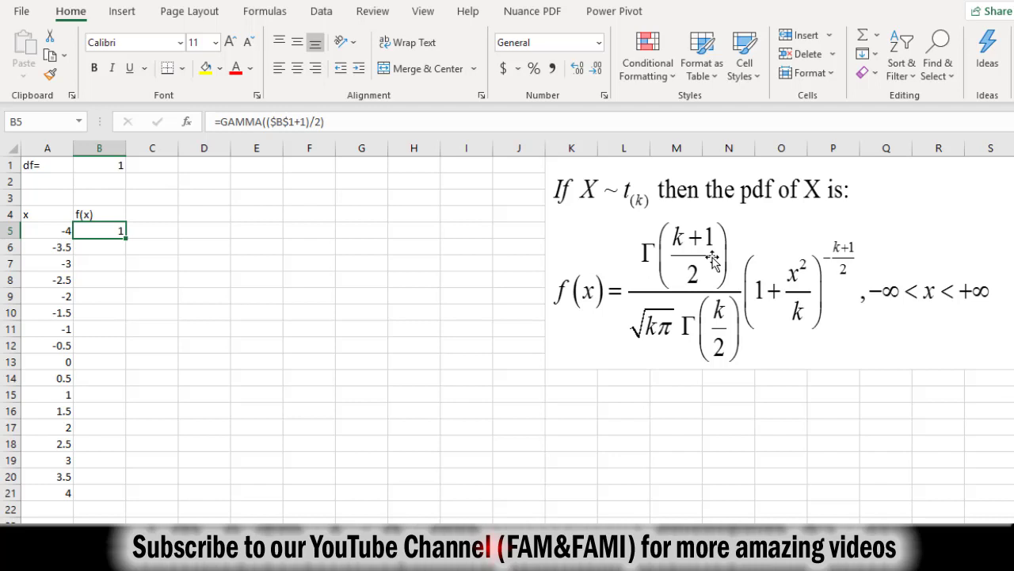
# - Extend the B5 formula with the start of the denominator, /(SQRT($B$1*PI())
pyautogui.doubleClick(104, 232)
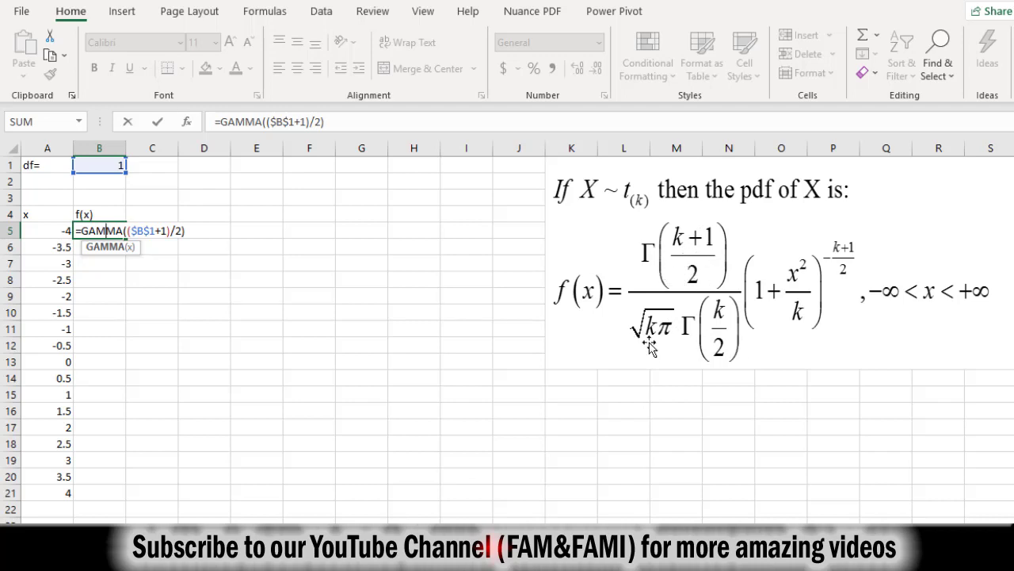
pyautogui.press('End')
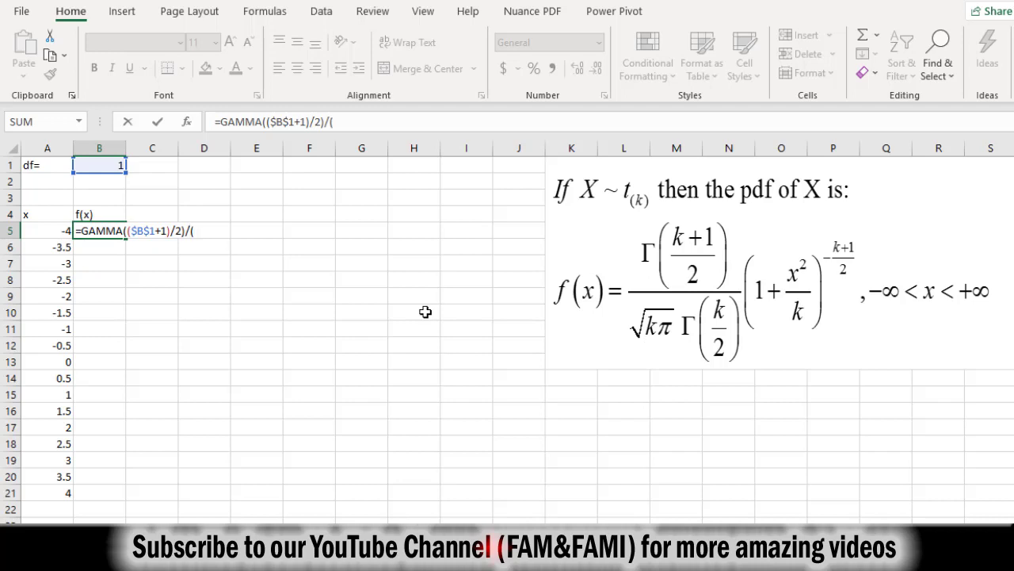
pyautogui.write('SQR')
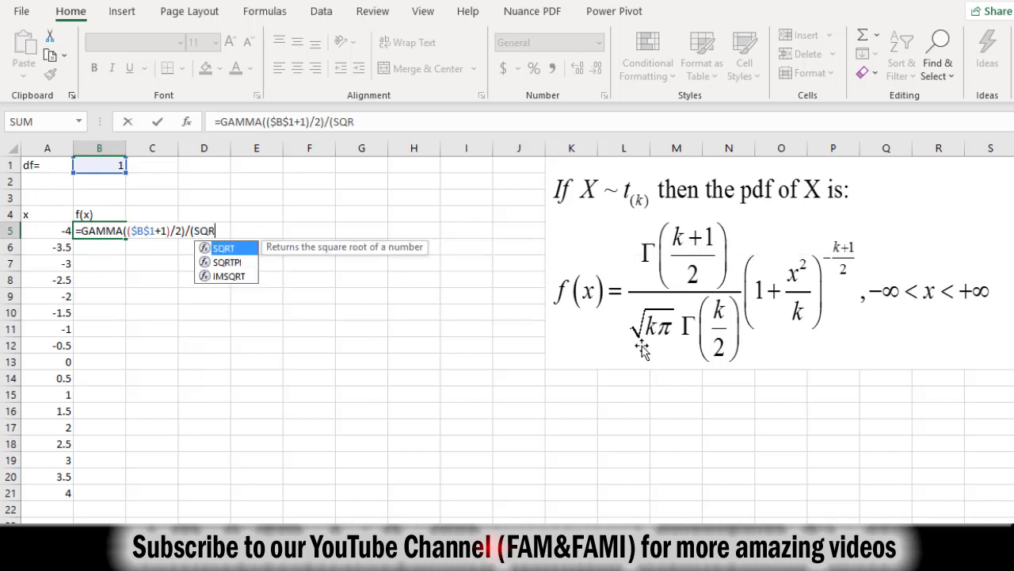
pyautogui.write('T(')
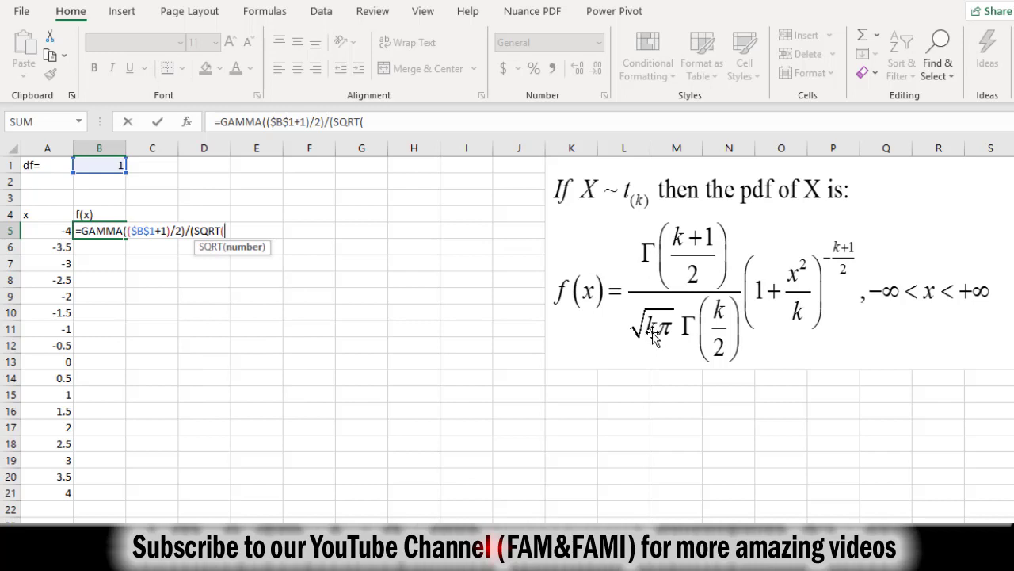
pyautogui.click(89, 164)
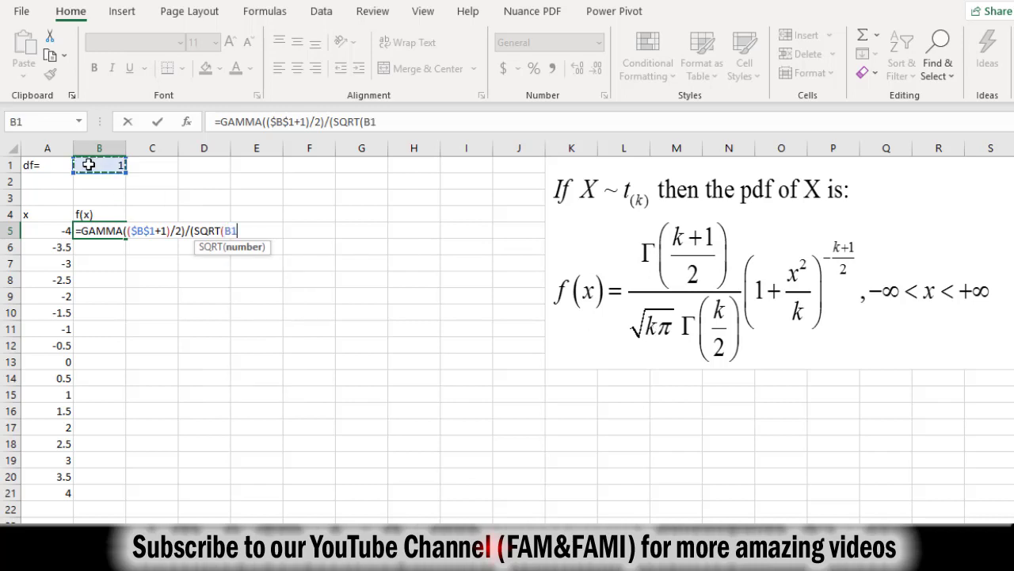
pyautogui.press('F4')
pyautogui.write('*')
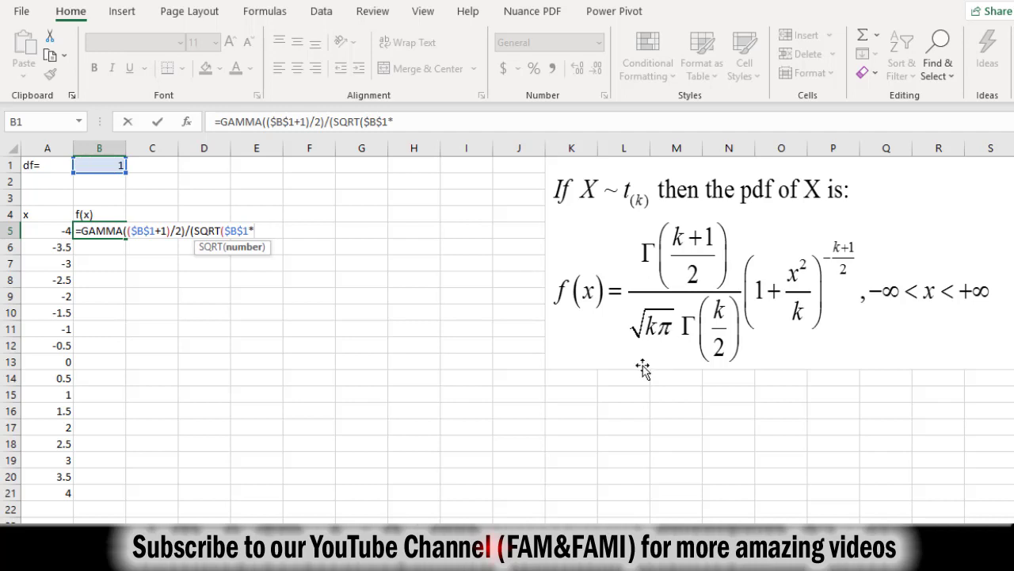
pyautogui.write('PI')
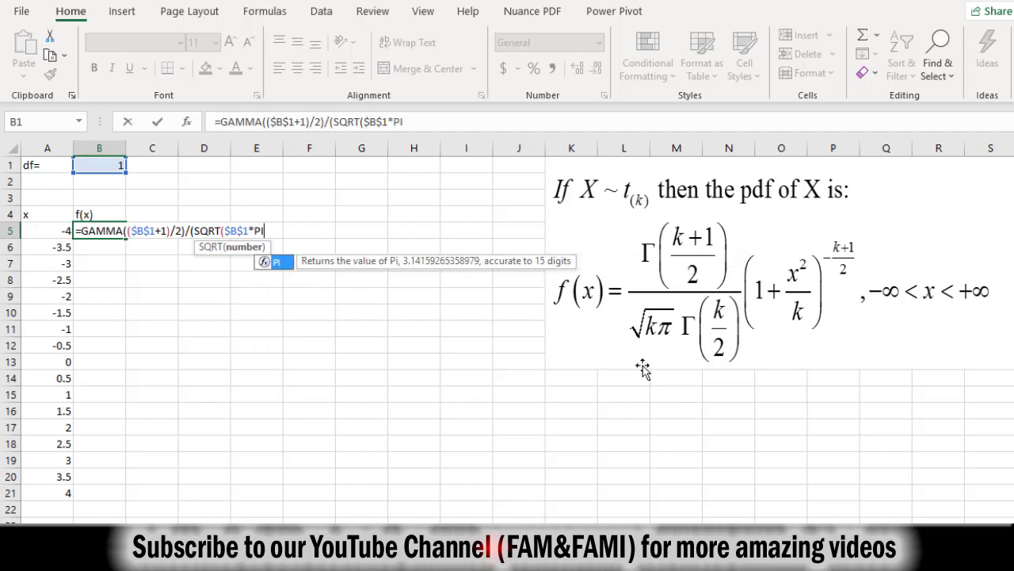
pyautogui.write('()')
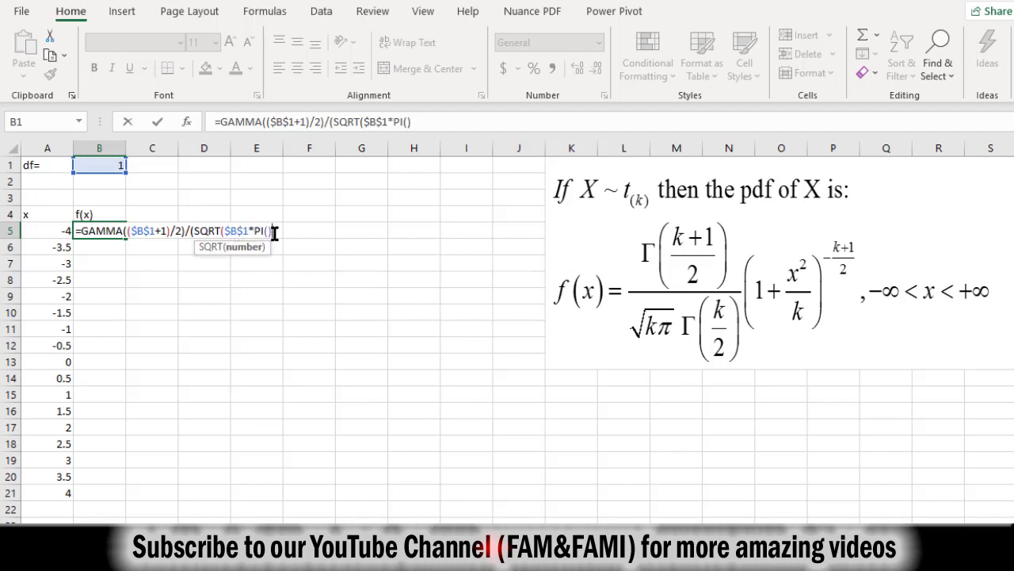
pyautogui.write(')')
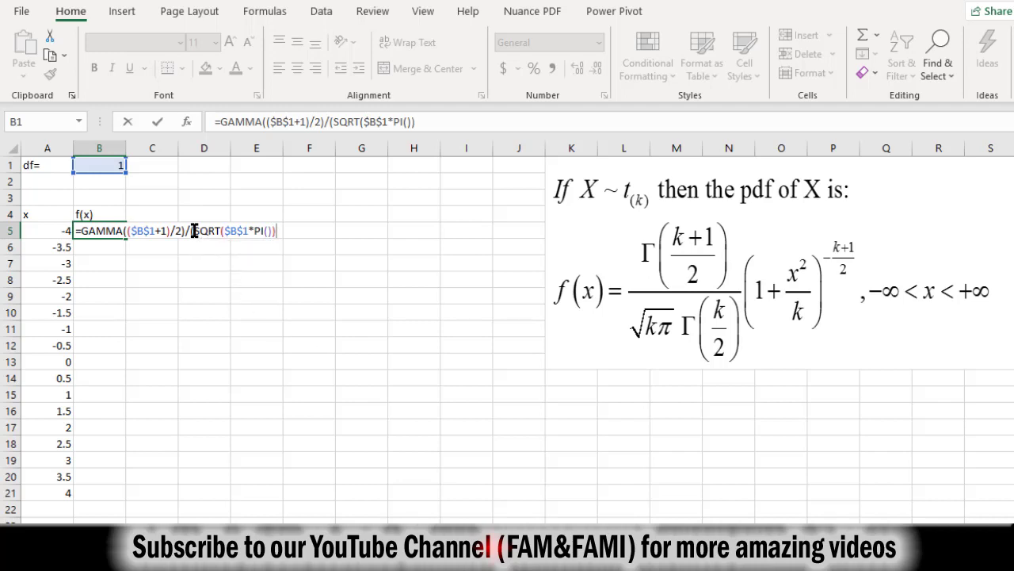
# - Complete the denominator in B5 by appending *GAMMA($B$1/2)), and enter the formula
pyautogui.moveTo(194, 231); pyautogui.dragTo(279, 234)
pyautogui.click(281, 235)
pyautogui.write('GAMMA(')
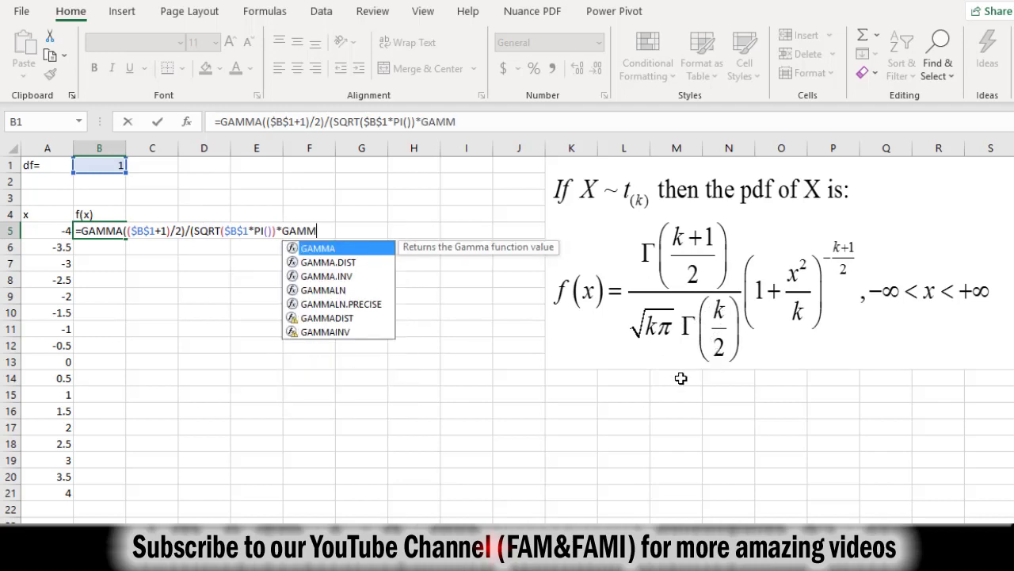
pyautogui.click(99, 165)
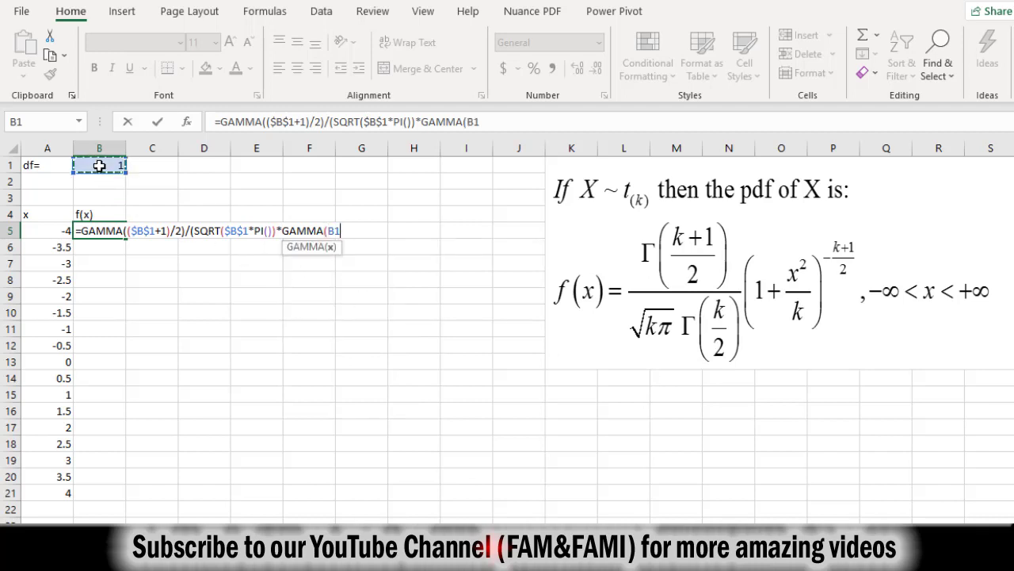
pyautogui.press('F4')
pyautogui.write('/')
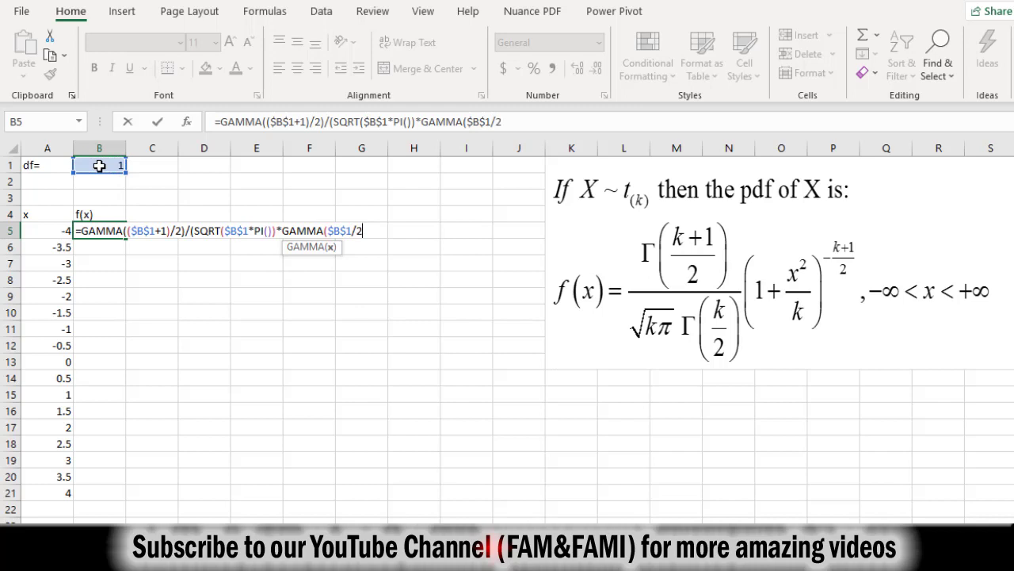
pyautogui.write('2)')
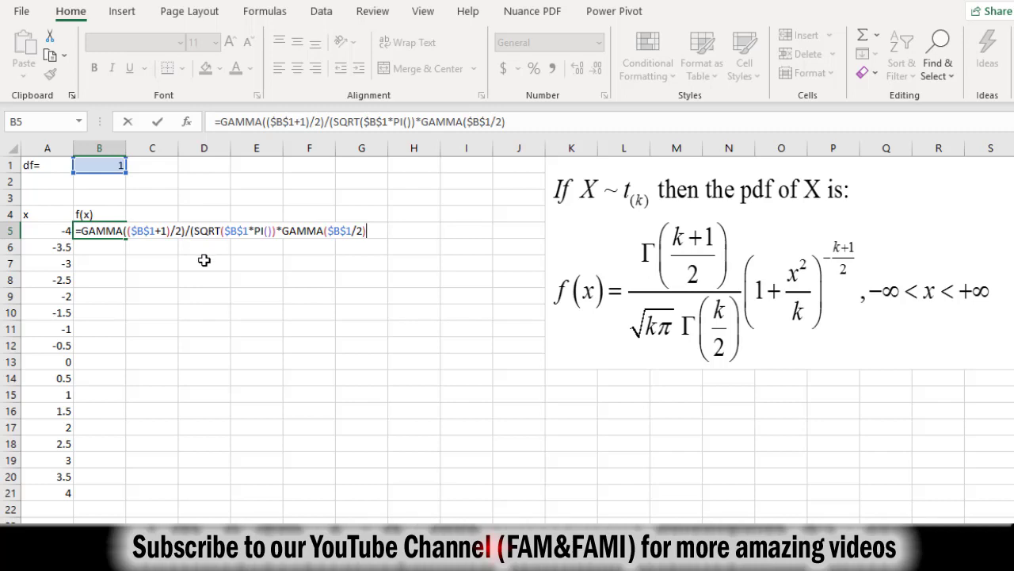
pyautogui.moveTo(195, 230); pyautogui.dragTo(369, 231)
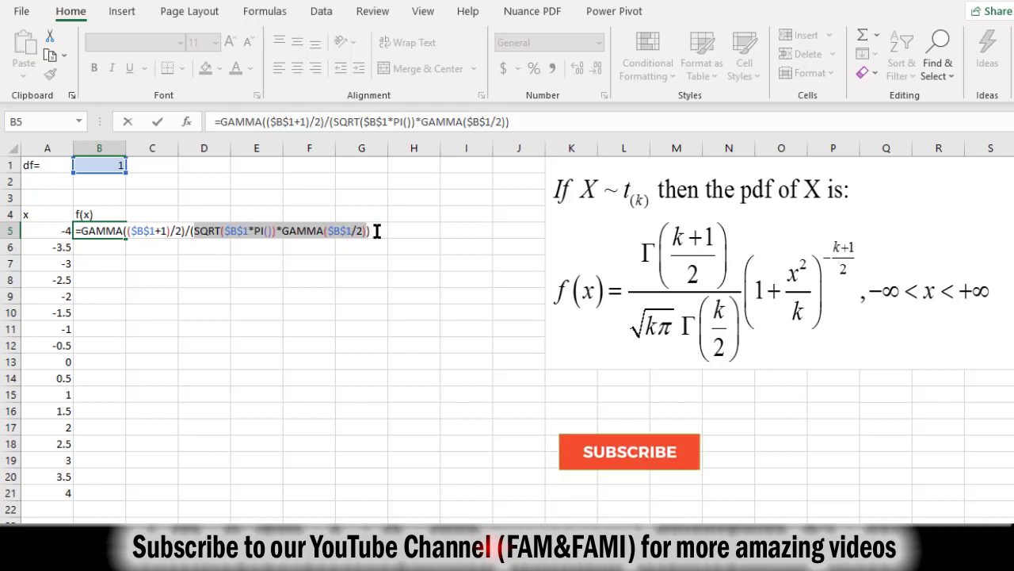
pyautogui.press('Return')
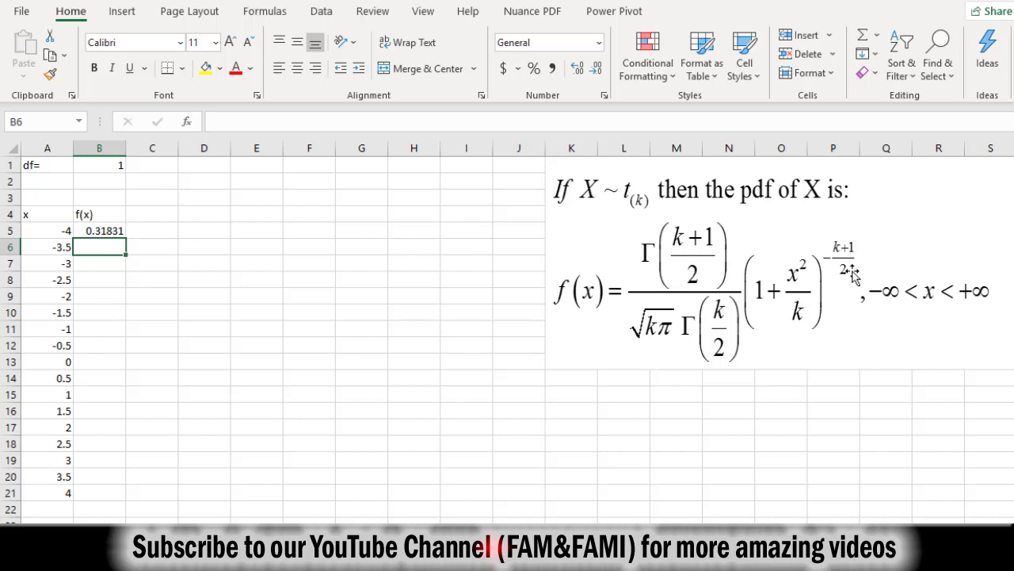
# - Extend the B5 formula with the bracketed term *((1+A5^2/$B$1), keeping the degrees of freedom reference absolute
pyautogui.doubleClick(103, 230)
pyautogui.click(377, 233)
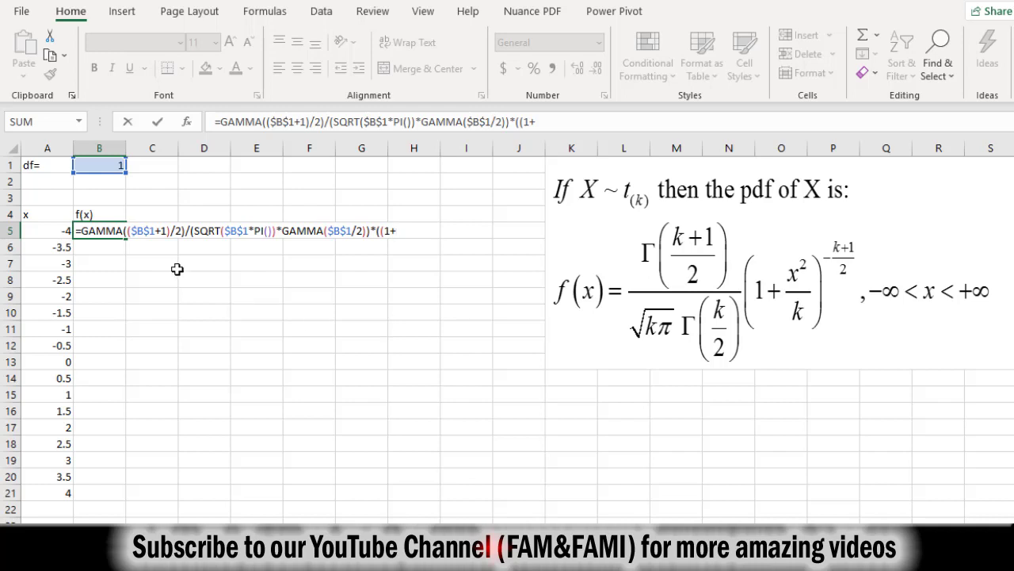
pyautogui.click(39, 234)
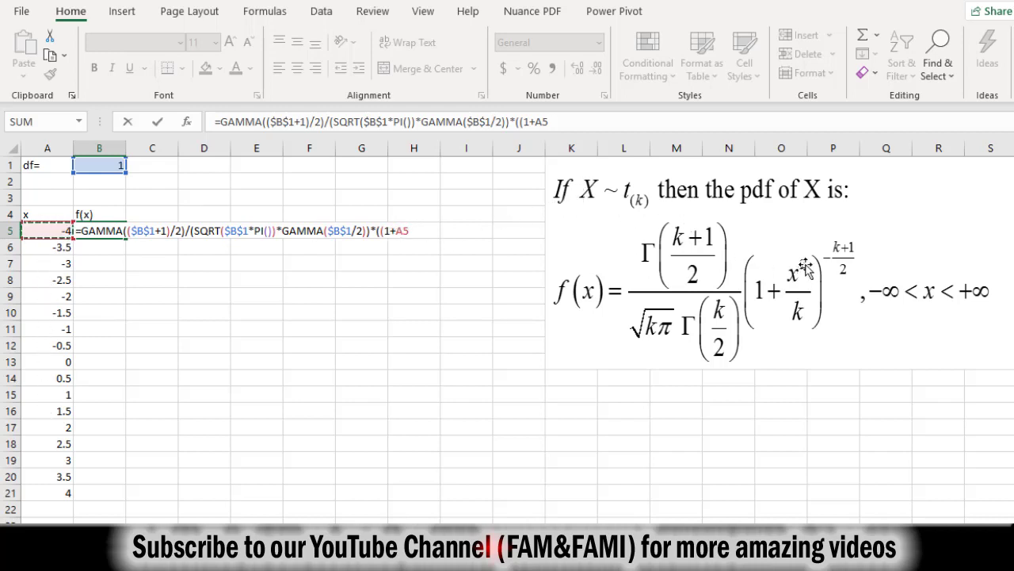
pyautogui.write('^2/')
pyautogui.click(107, 168)
pyautogui.press('F4')
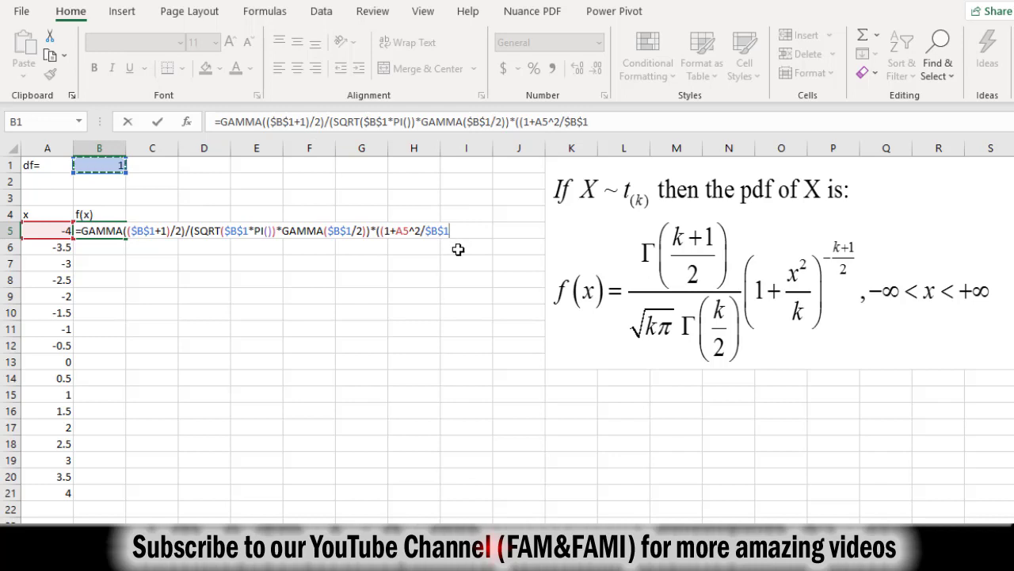
pyautogui.write(')')
pyautogui.moveTo(456, 231); pyautogui.dragTo(381, 232)
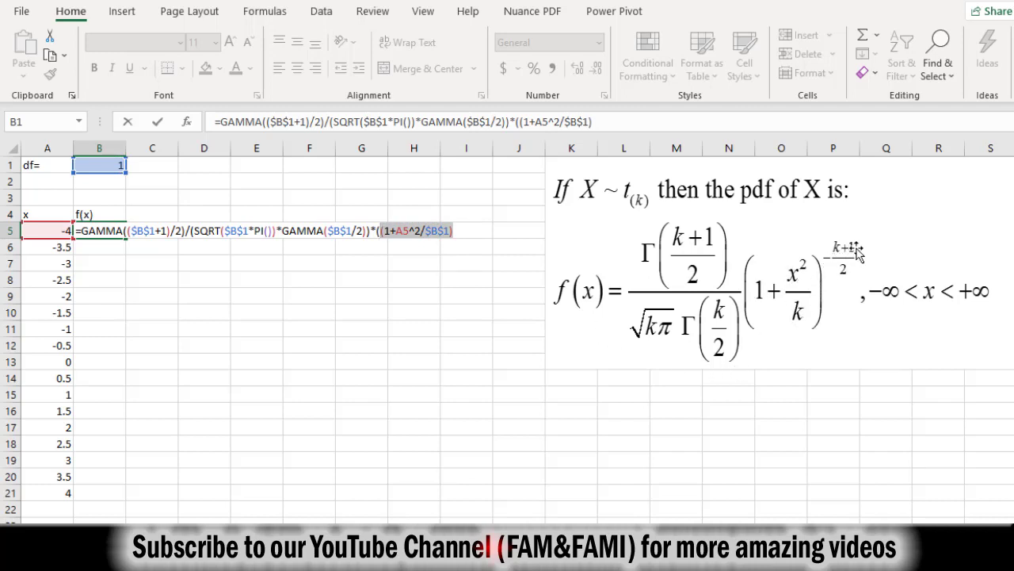
# - Complete the B5 formula by appending the exponent ^(-($B$1+1)/2)) to the bracketed term, and enter it
pyautogui.click(461, 231)
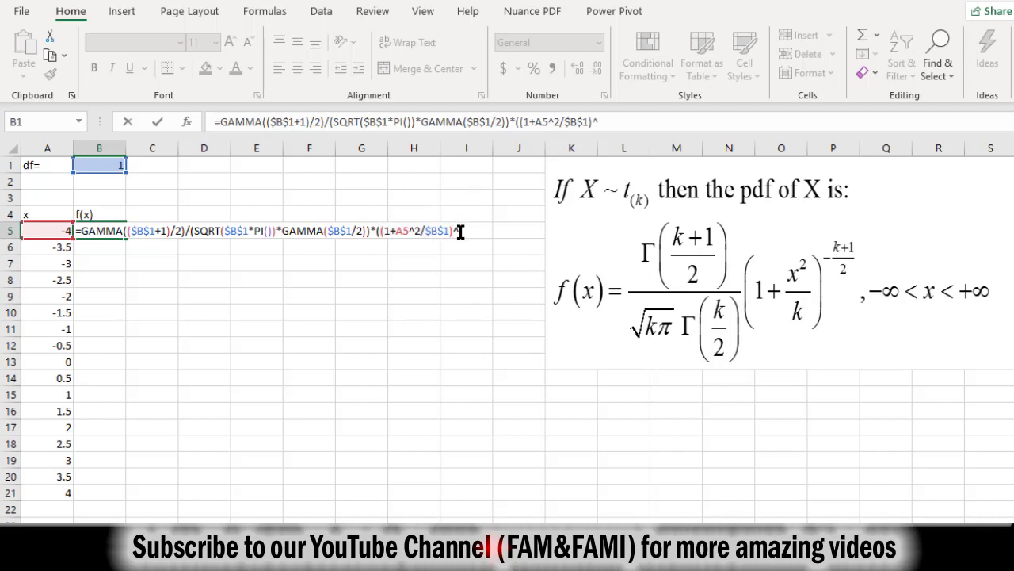
pyautogui.write('^(-(')
pyautogui.click(103, 162)
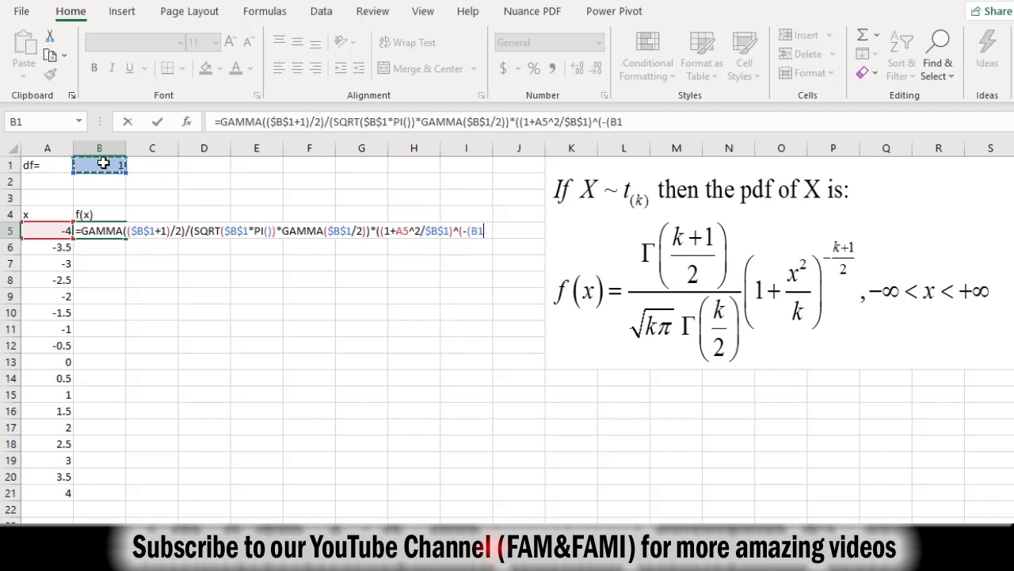
pyautogui.press('F4')
pyautogui.write('+1)/2')
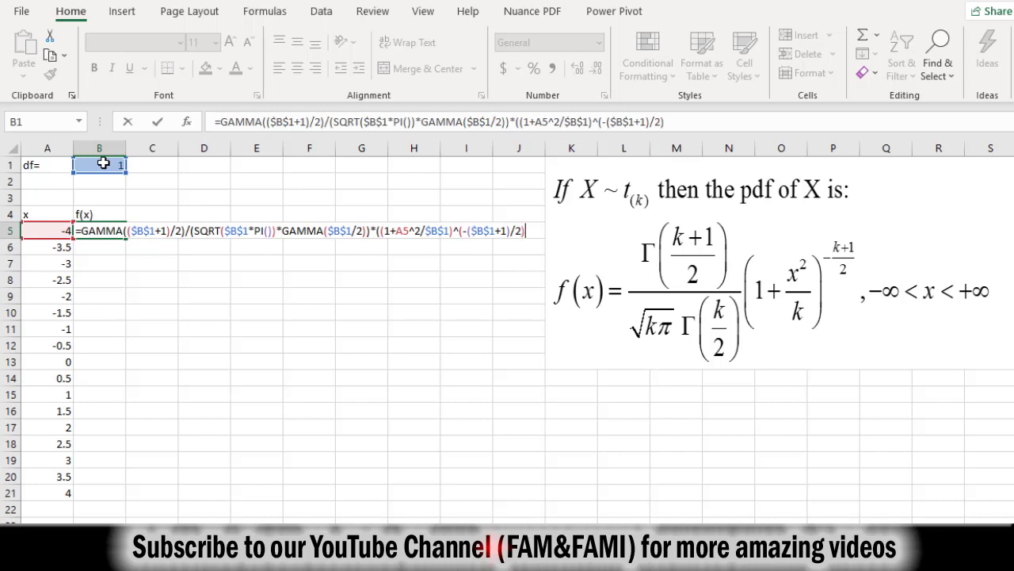
pyautogui.click(374, 232)
pyautogui.hotkey('ctrl', 'Return')
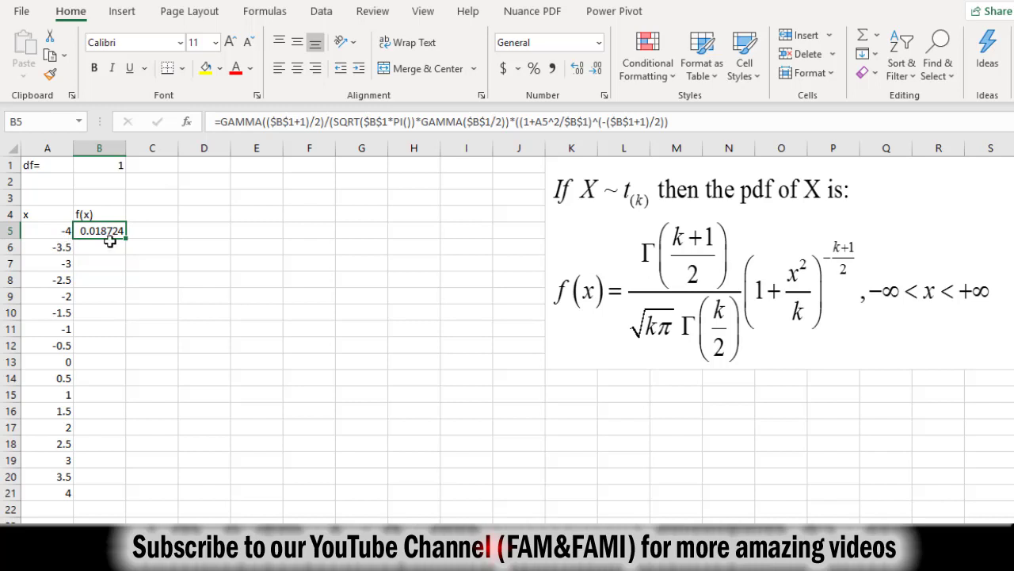
# - Fill the B5 density formula down to B6 and check which x cell the copied formula references
pyautogui.moveTo(125, 244); pyautogui.dragTo(125, 260)
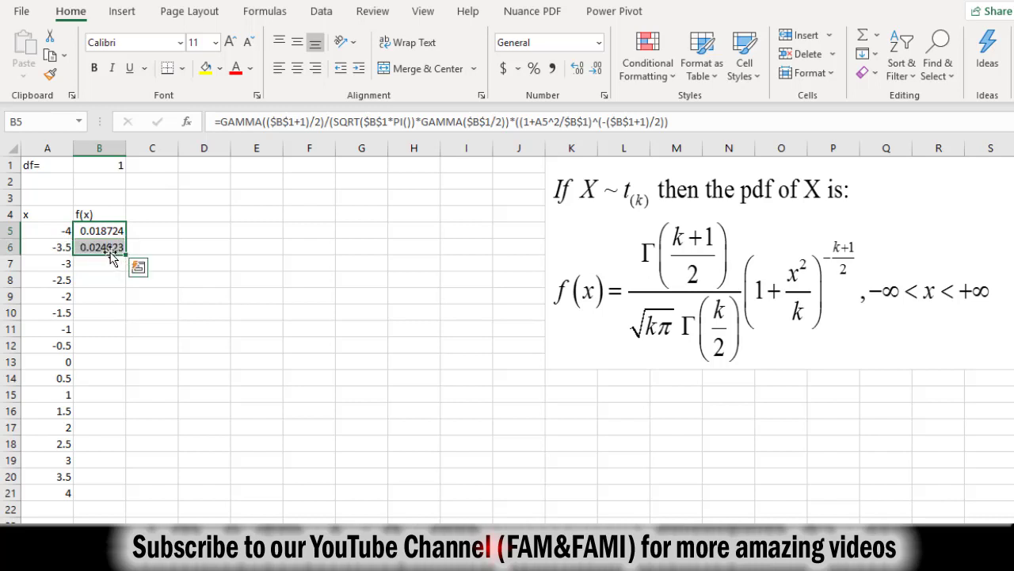
pyautogui.doubleClick(107, 249)
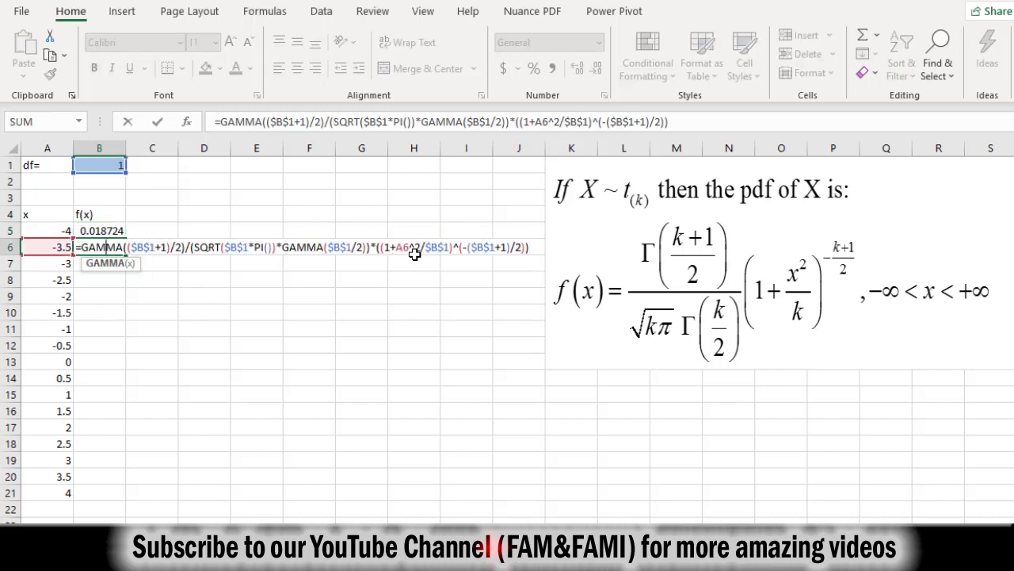
pyautogui.moveTo(409, 246); pyautogui.dragTo(399, 247)
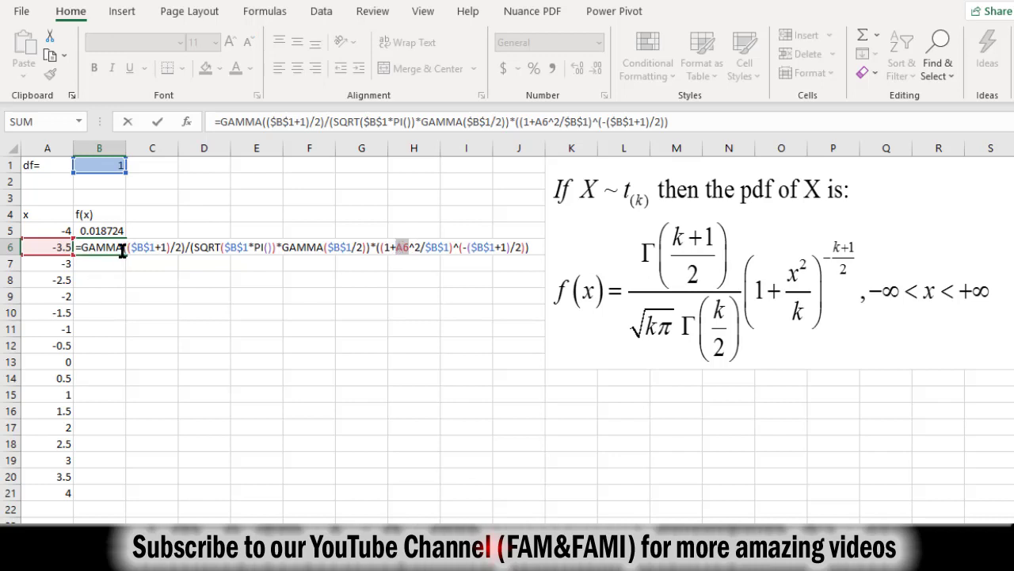
pyautogui.click(59, 247)
pyautogui.hotkey('ctrl', 'Return')
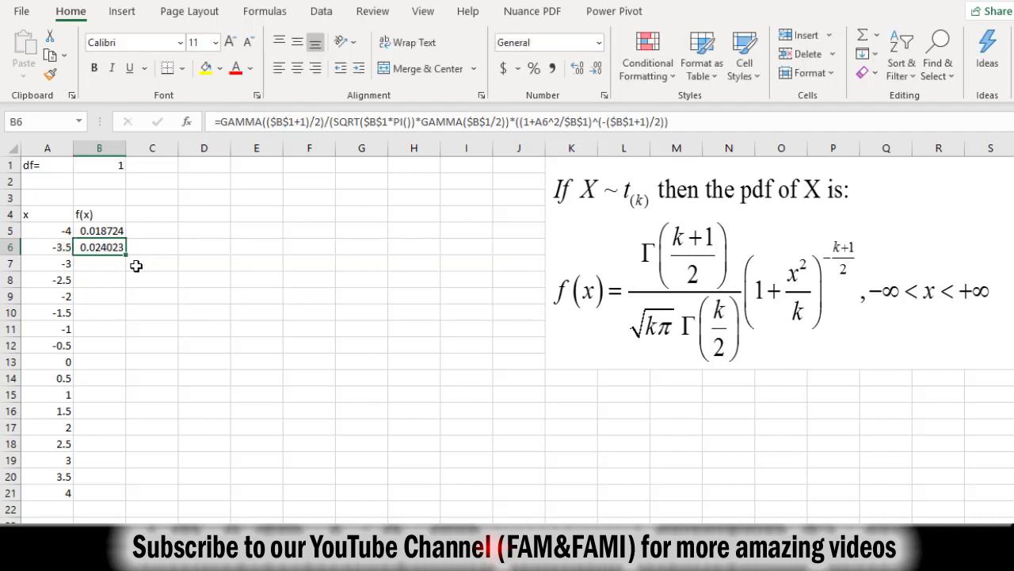